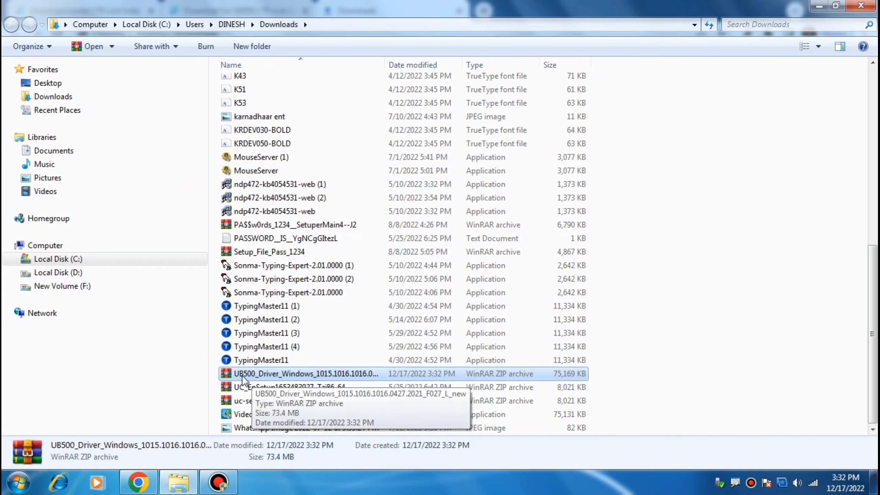
{"action": "right_click", "coordinate": [265, 373]}
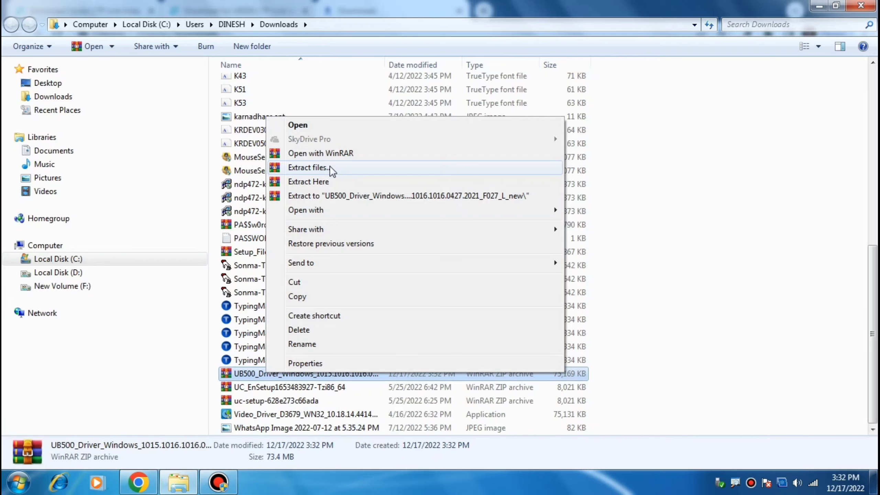
{"action": "left_click", "coordinate": [309, 167]}
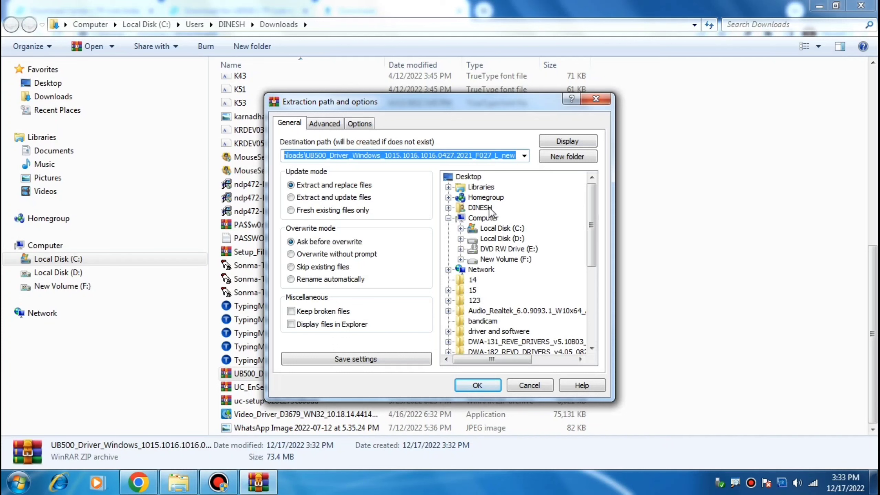
{"action": "left_click", "coordinate": [595, 101]}
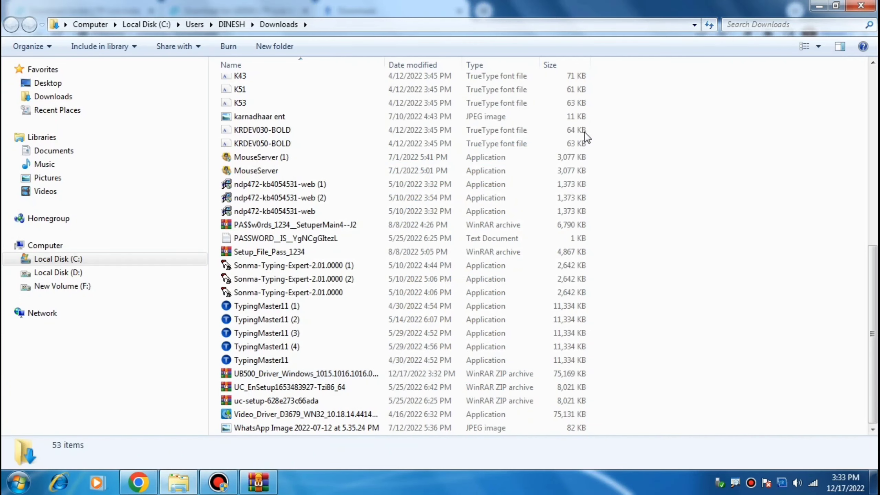
Step: Extract the UB500 driver ZIP into a newly named Desktop folder, then minimize Explorer and Chrome
{"action": "right_click", "coordinate": [270, 379]}
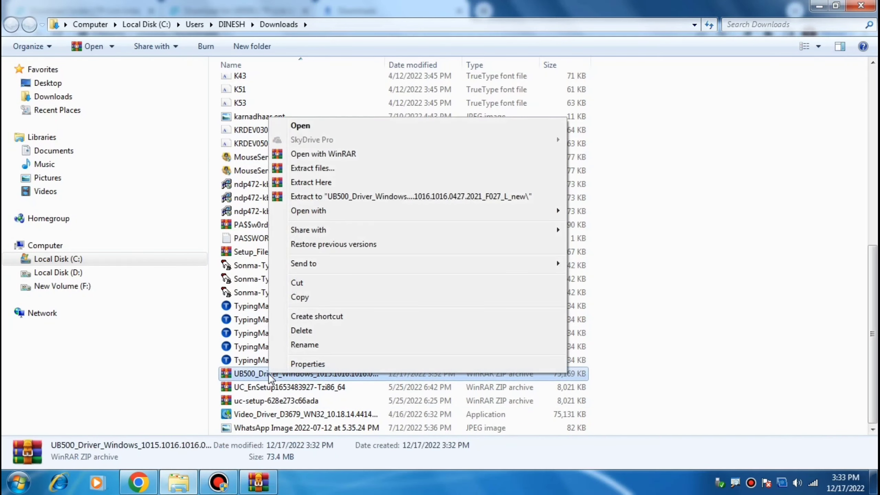
{"action": "left_click", "coordinate": [326, 170]}
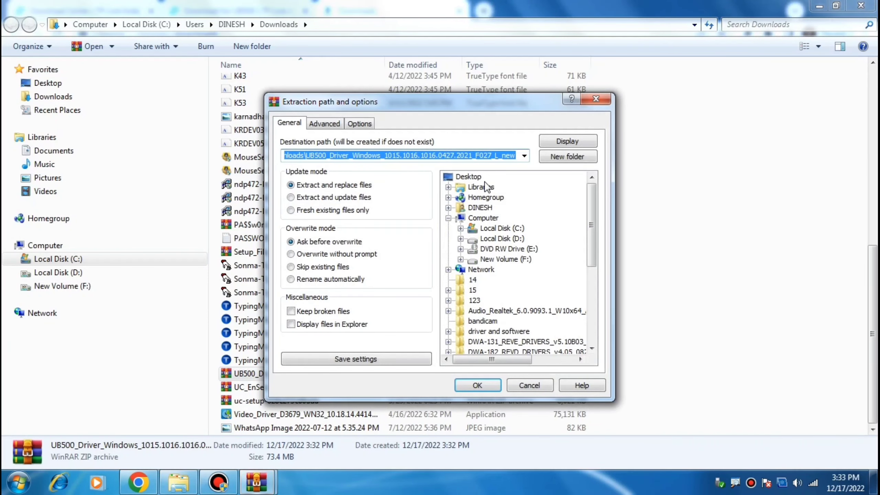
{"action": "left_click", "coordinate": [470, 177]}
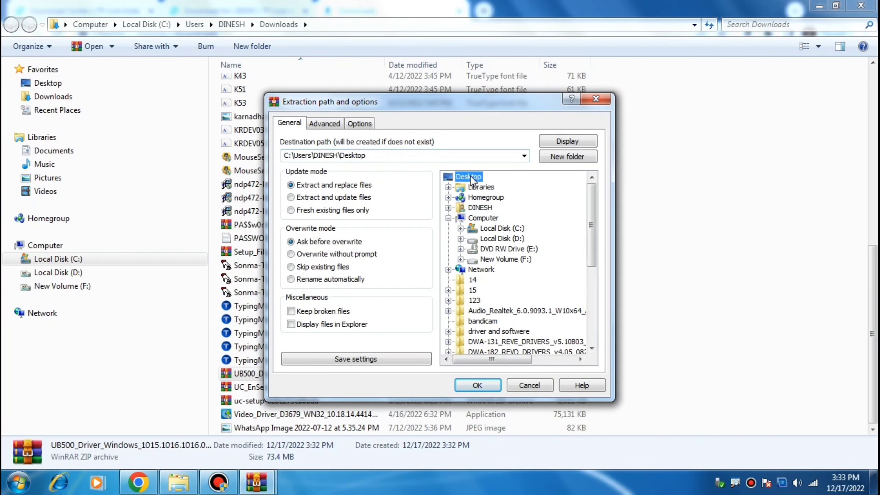
{"action": "left_click", "coordinate": [560, 160]}
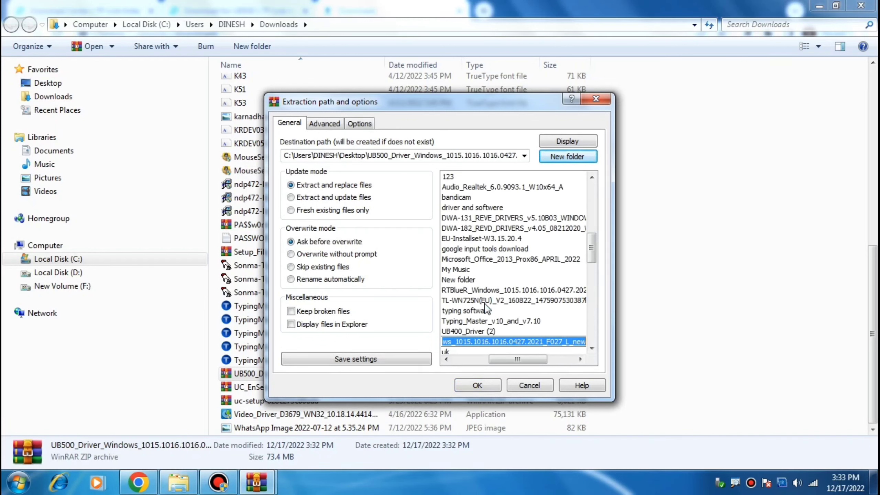
{"action": "type", "text": "umesh"}
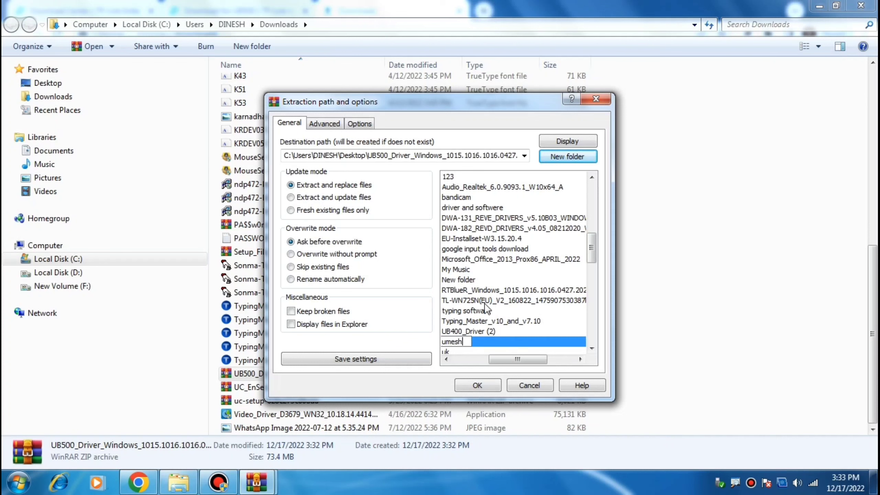
{"action": "type", "text": " kumar 1"}
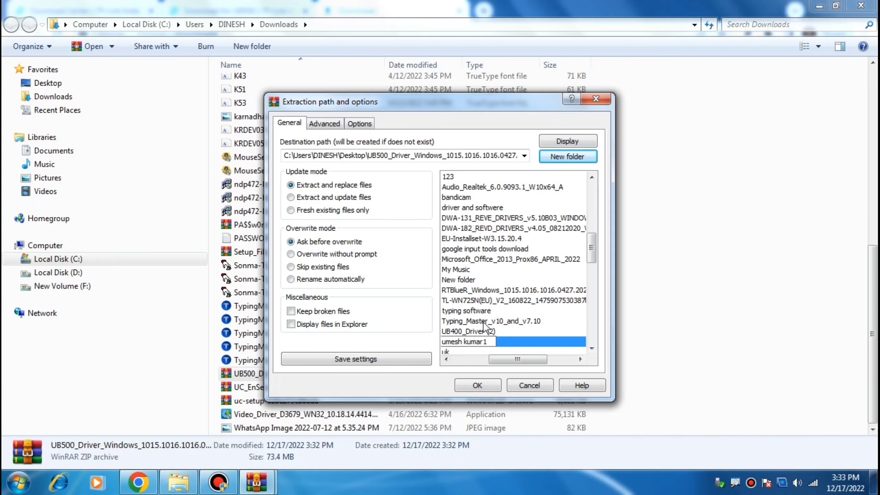
{"action": "left_click", "coordinate": [498, 387]}
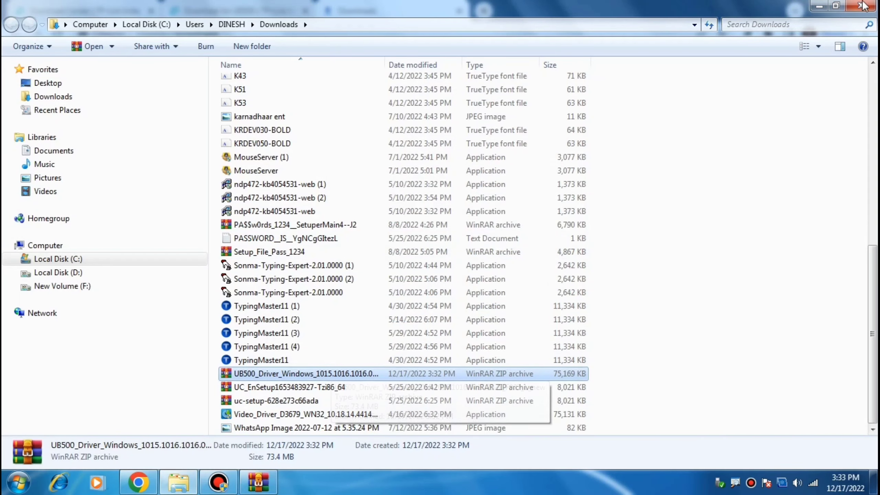
{"action": "left_click", "coordinate": [819, 7]}
{"action": "left_click", "coordinate": [820, 7]}
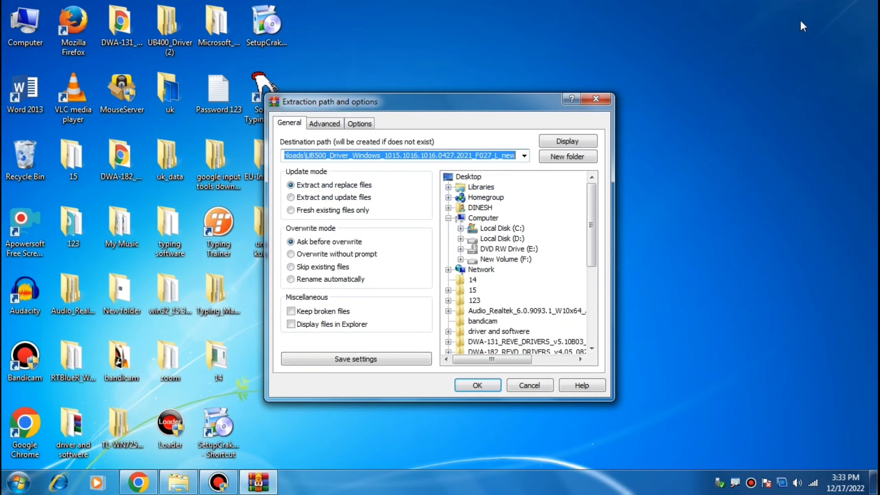
Step: Open the new Desktop folder maximized and browse into RTBlueR_Windows to reach the setup application
{"action": "left_click", "coordinate": [595, 101]}
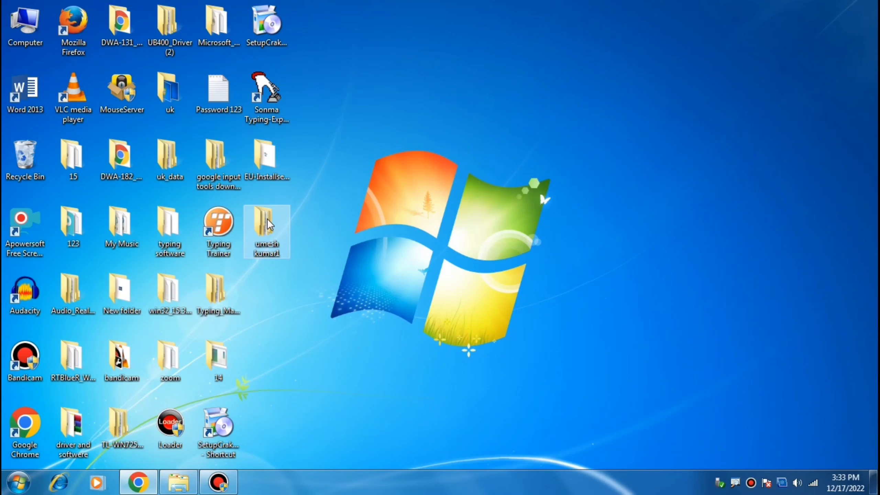
{"action": "key", "text": "Return"}
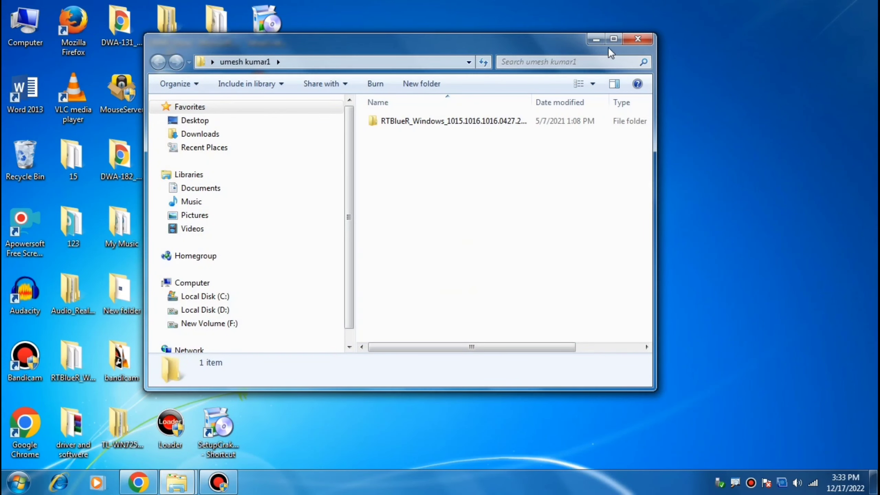
{"action": "left_click", "coordinate": [612, 38]}
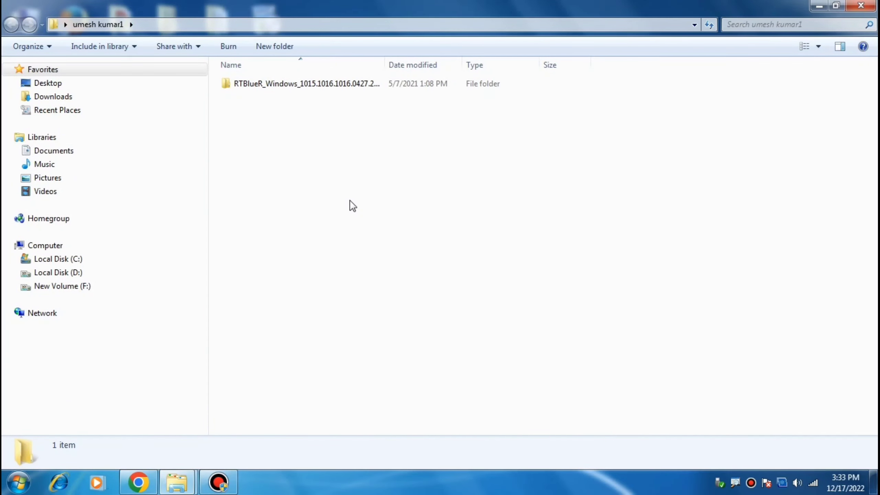
{"action": "double_click", "coordinate": [266, 85]}
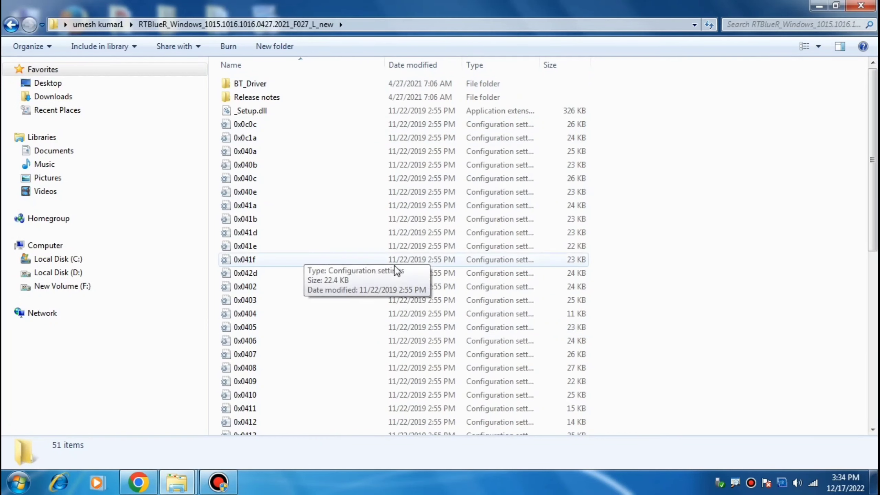
{"action": "scroll", "coordinate": [396, 263], "scroll_direction": "down", "scroll_amount": 8}
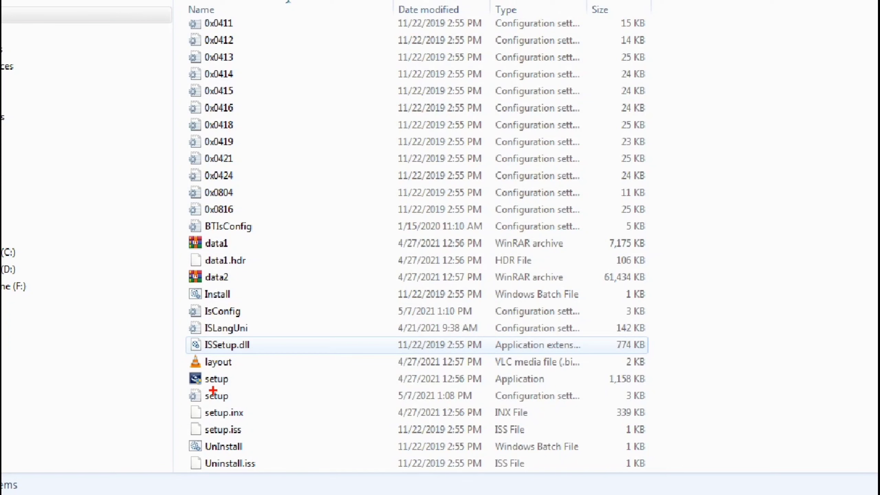
{"action": "left_click_drag", "start_coordinate": [206, 387], "coordinate": [248, 388]}
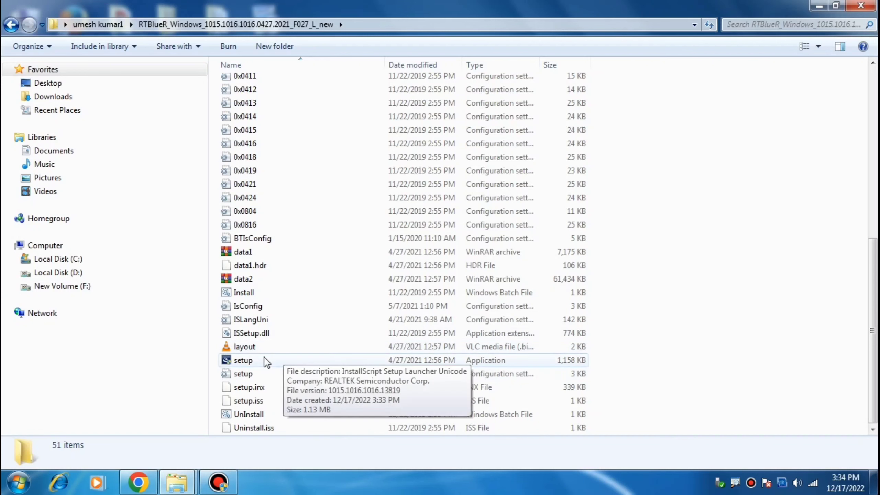
Step: Run the UB500 setup as administrator, approve the Bluetooth software install, and defer the restart
{"action": "right_click", "coordinate": [245, 363]}
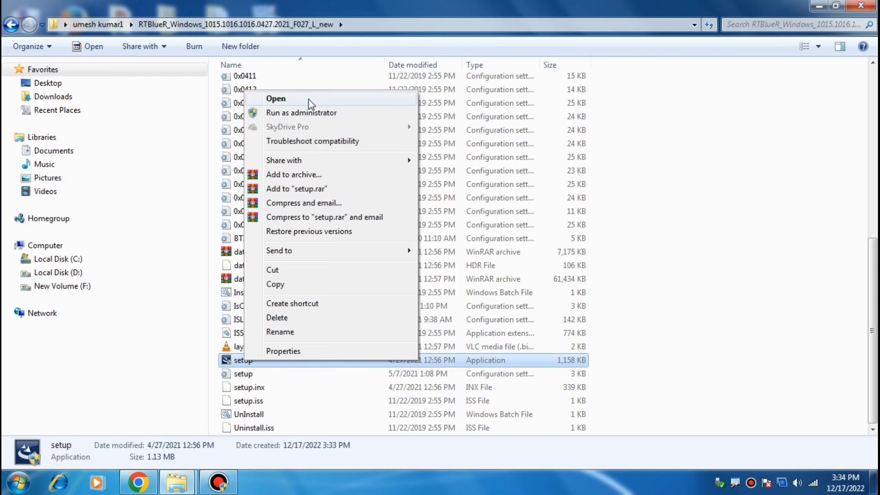
{"action": "left_click", "coordinate": [320, 114]}
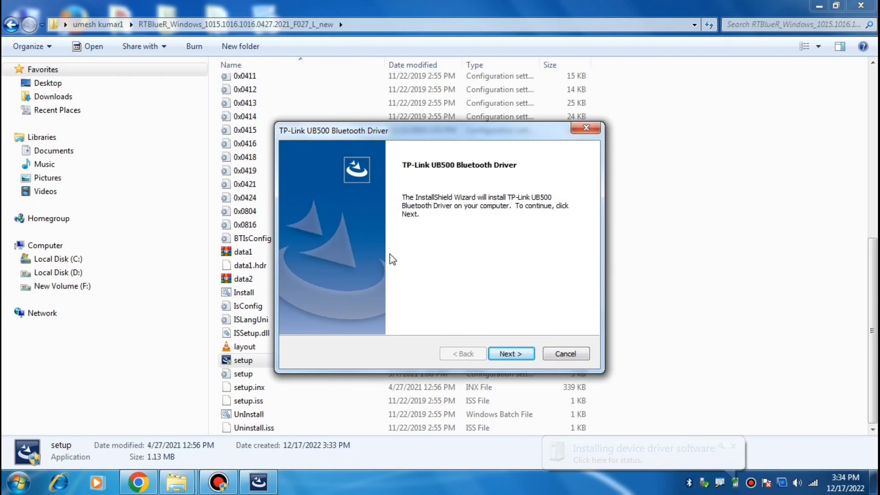
{"action": "left_click", "coordinate": [511, 355]}
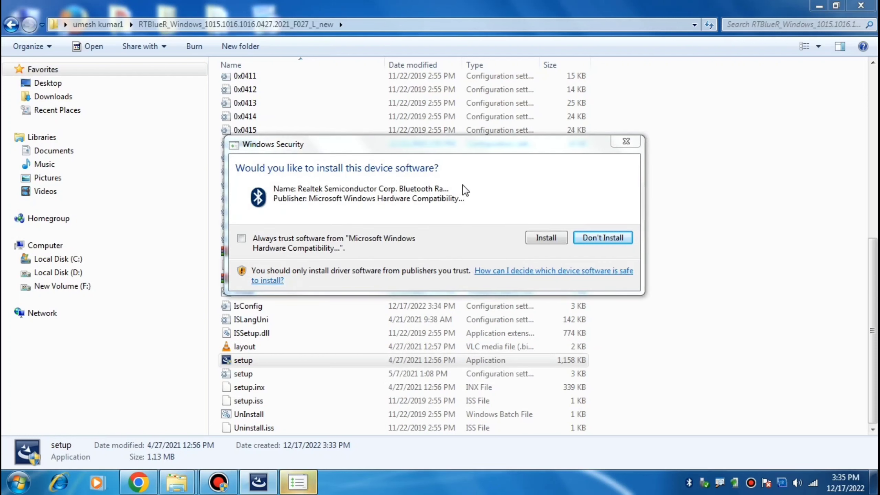
{"action": "left_click", "coordinate": [544, 238]}
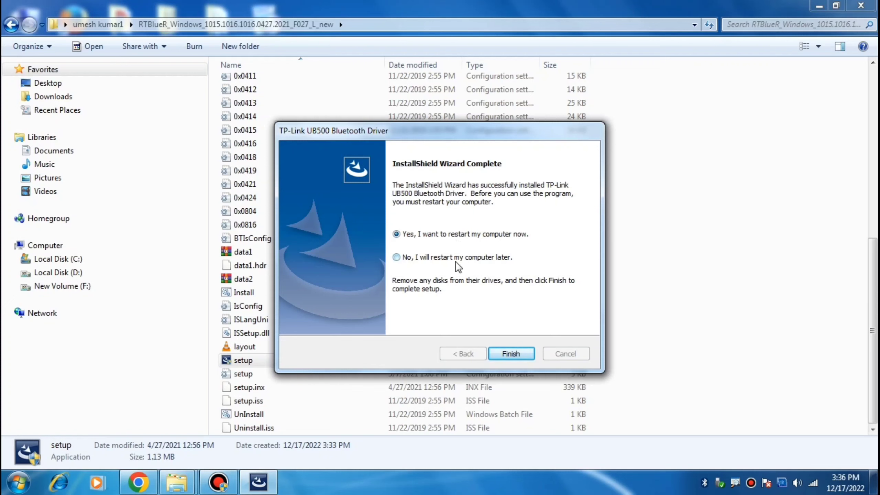
{"action": "left_click", "coordinate": [404, 260]}
{"action": "left_click", "coordinate": [512, 354]}
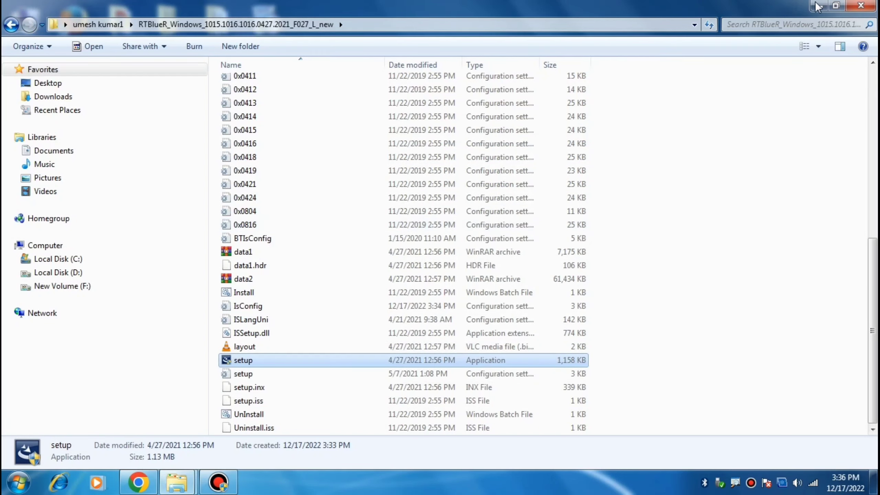
Step: Minimize Explorer to reveal the desktop and refresh it
{"action": "left_click", "coordinate": [817, 5]}
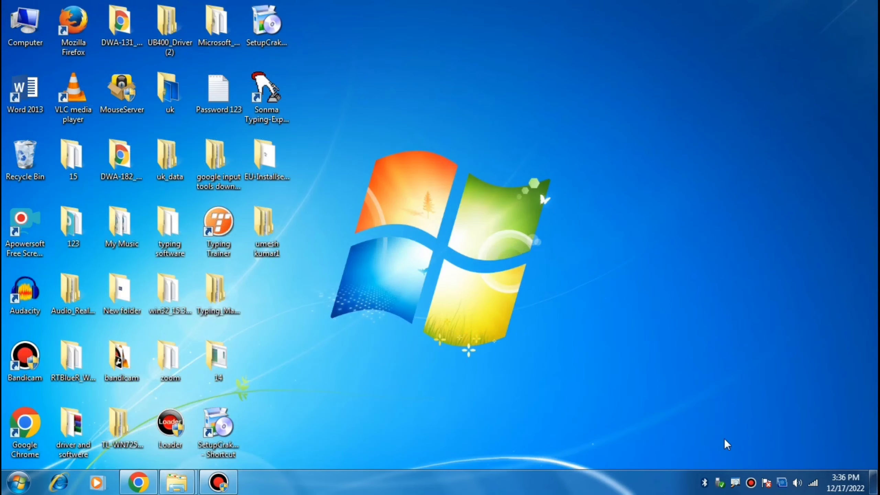
{"action": "right_click", "coordinate": [705, 485]}
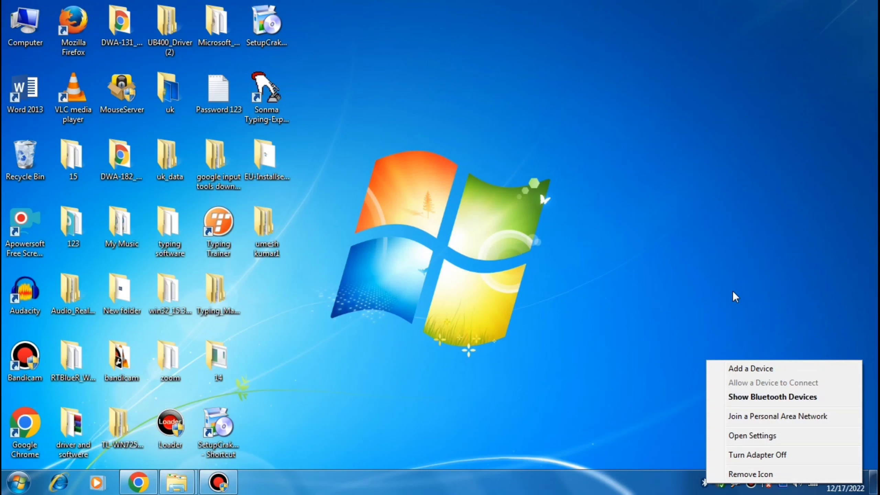
{"action": "left_click", "coordinate": [489, 135]}
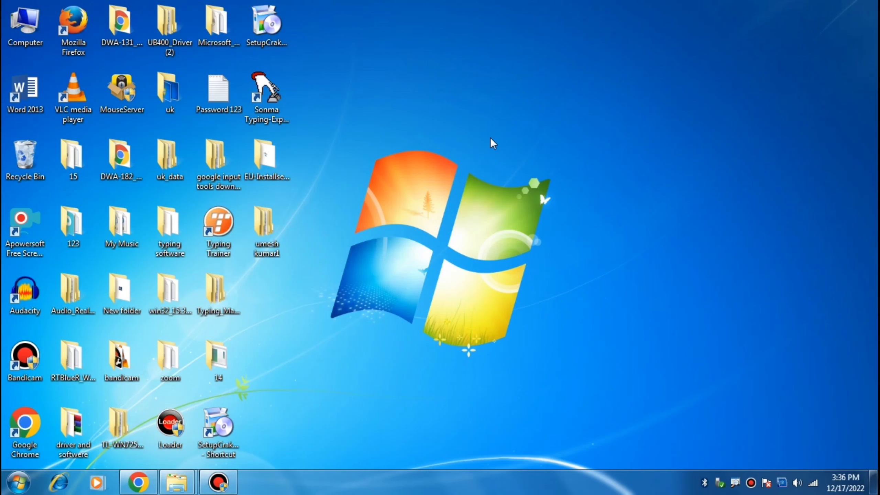
{"action": "right_click", "coordinate": [463, 109]}
{"action": "left_click", "coordinate": [496, 143]}
Step: Open Computer's System properties and launch Device Manager from its side panel
{"action": "right_click", "coordinate": [28, 42]}
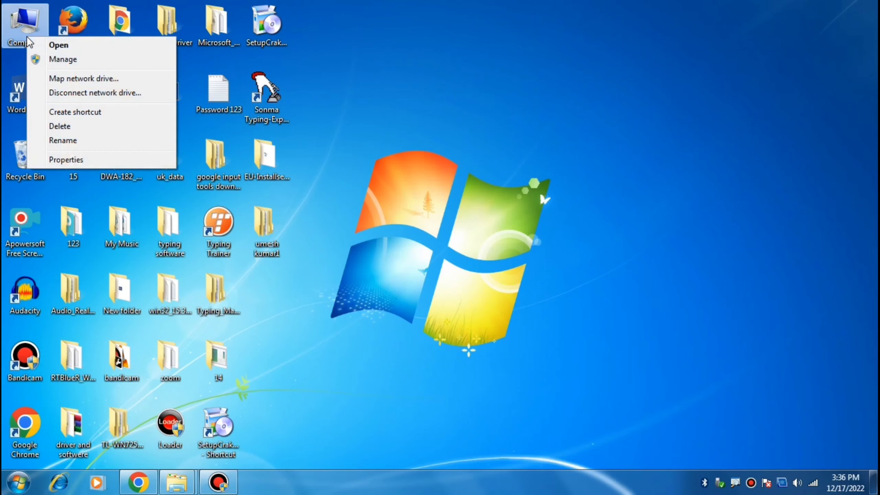
{"action": "left_click", "coordinate": [81, 161]}
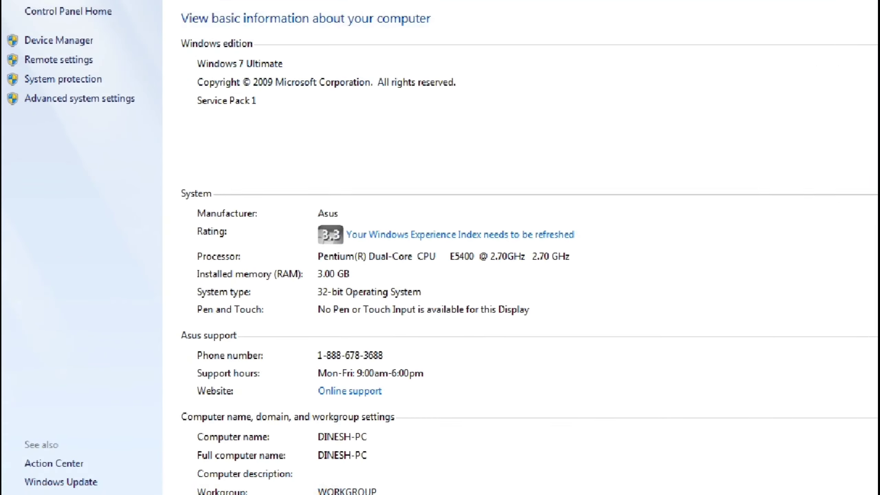
{"action": "key", "text": "alt"}
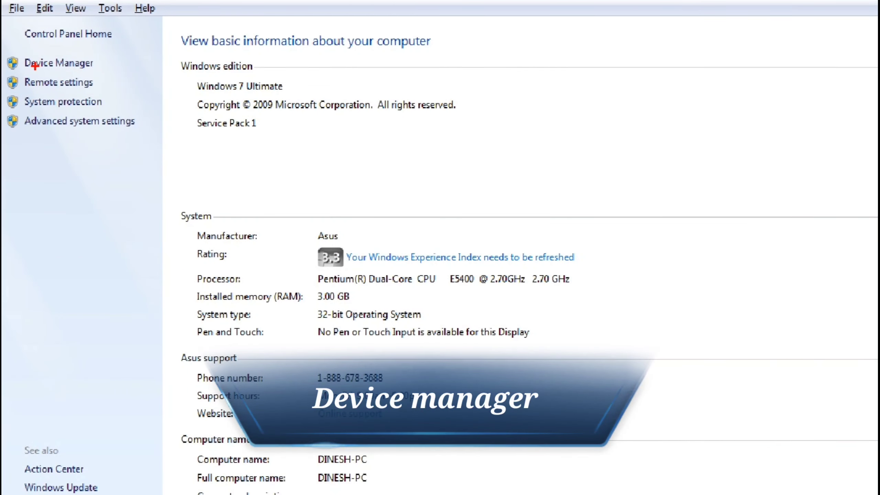
{"action": "left_click_drag", "start_coordinate": [35, 67], "coordinate": [99, 63]}
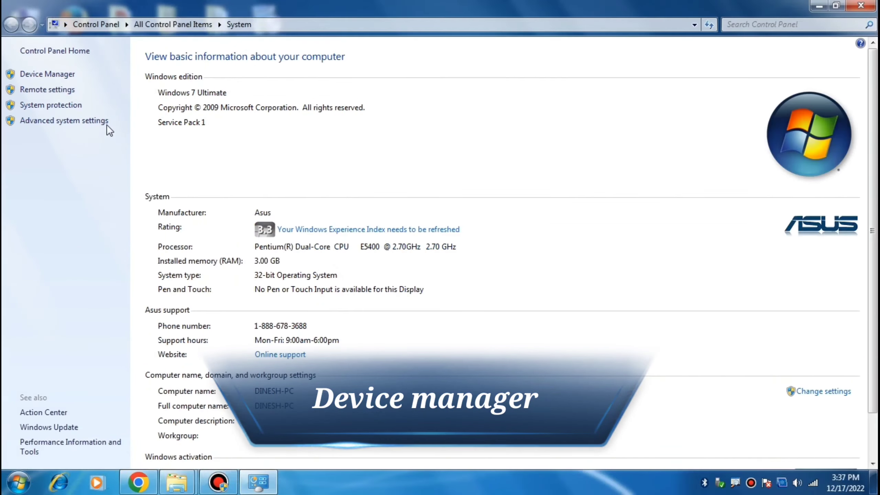
{"action": "left_click", "coordinate": [54, 63]}
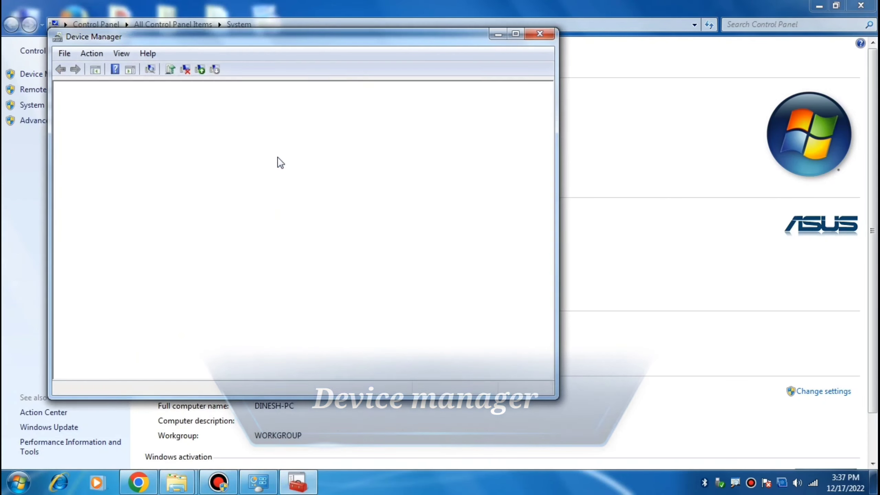
Step: Maximize Device Manager and expand Bluetooth Radios to show the TP-Link Bluetooth 5.0 USB Adapter
{"action": "left_click", "coordinate": [515, 34]}
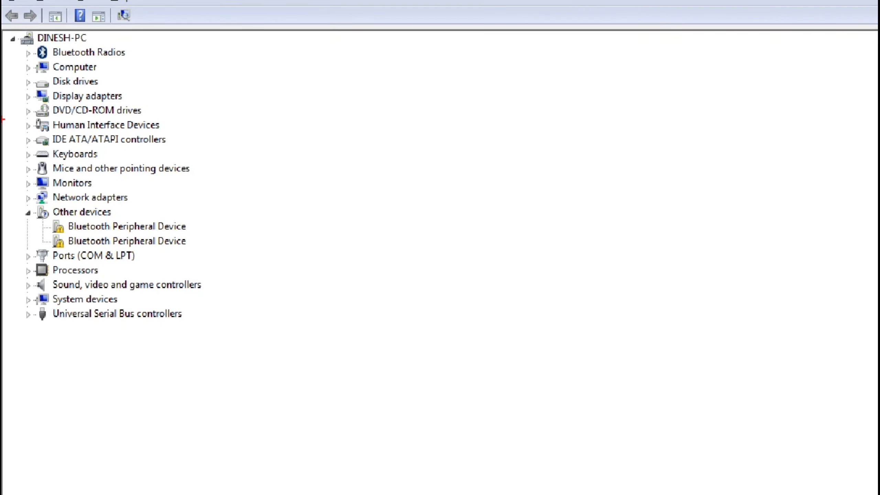
{"action": "left_click_drag", "start_coordinate": [74, 61], "coordinate": [130, 54]}
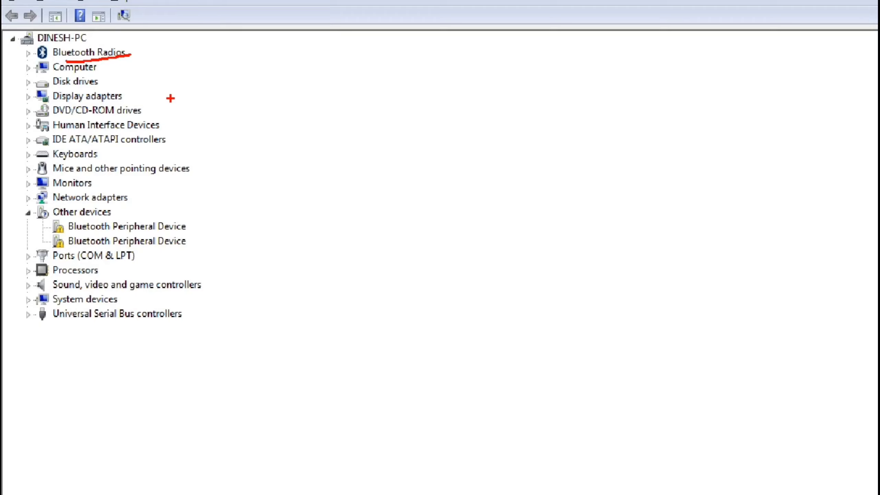
{"action": "double_click", "coordinate": [73, 52]}
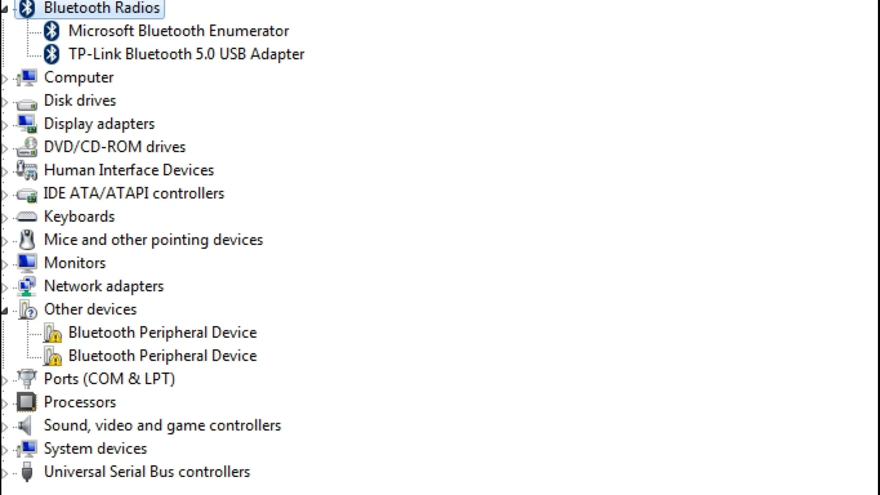
{"action": "mouse_move", "coordinate": [75, 64]}
{"action": "left_mouse_down"}
{"action": "mouse_move", "coordinate": [246, 66]}
{"action": "mouse_move", "coordinate": [329, 52]}
{"action": "mouse_move", "coordinate": [205, 44]}
{"action": "mouse_move", "coordinate": [68, 52]}
{"action": "left_mouse_up"}
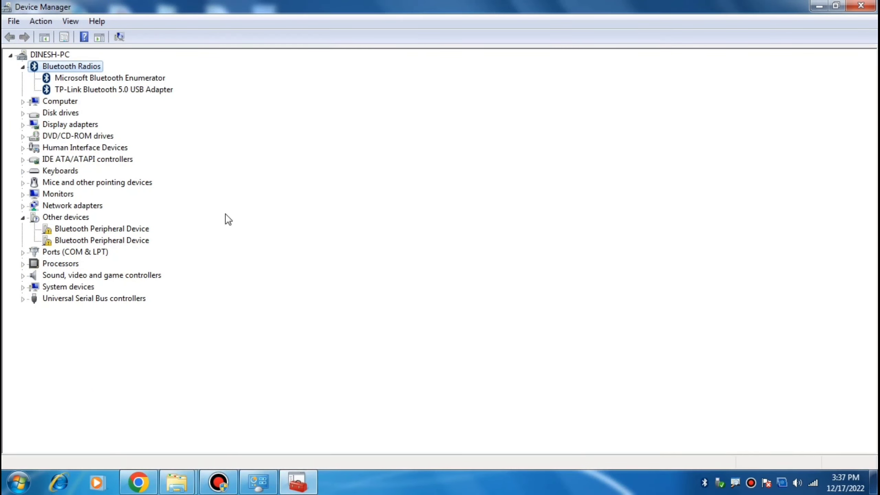
{"action": "right_click", "coordinate": [705, 486]}
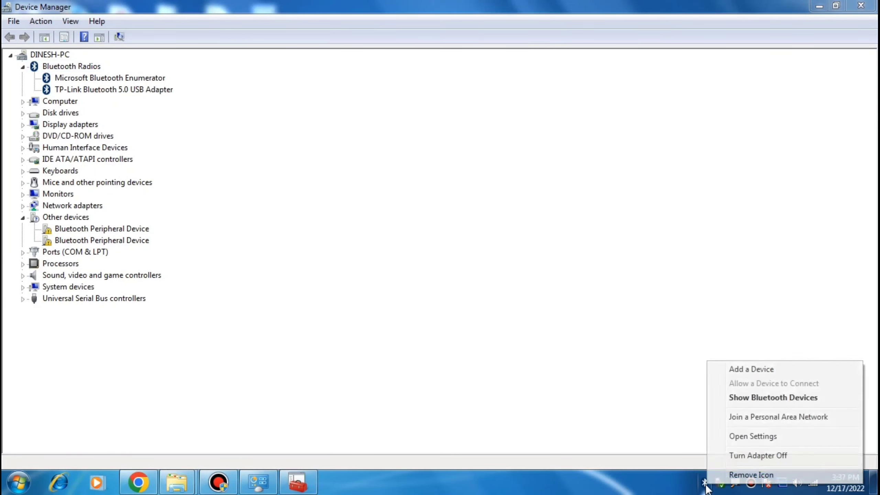